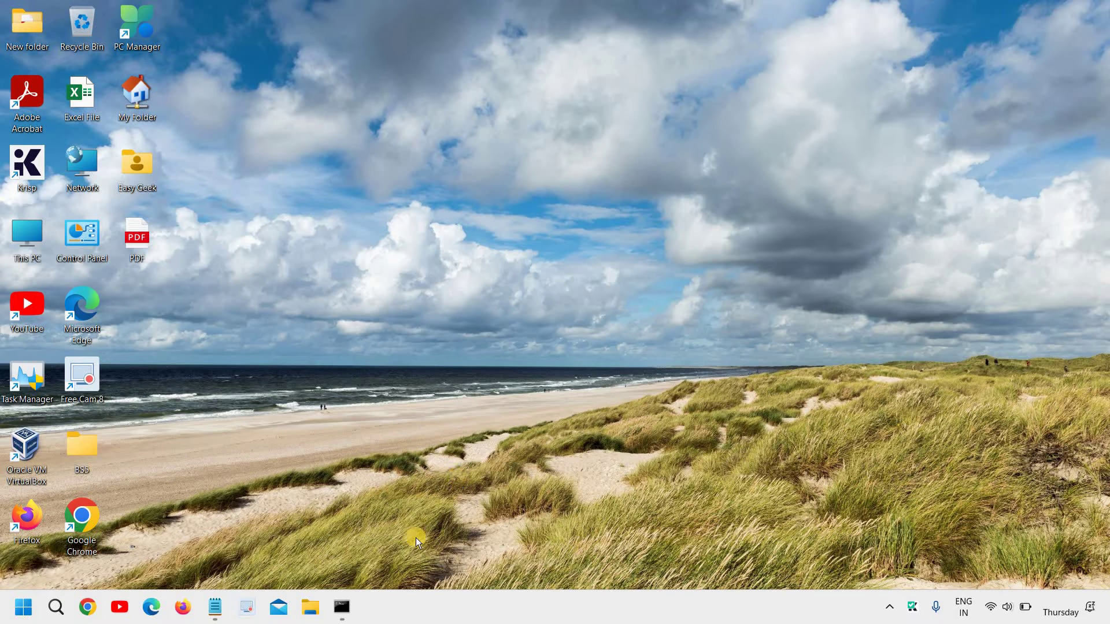
Restore the administrator Command Prompt window from the taskbar
click(343, 607)
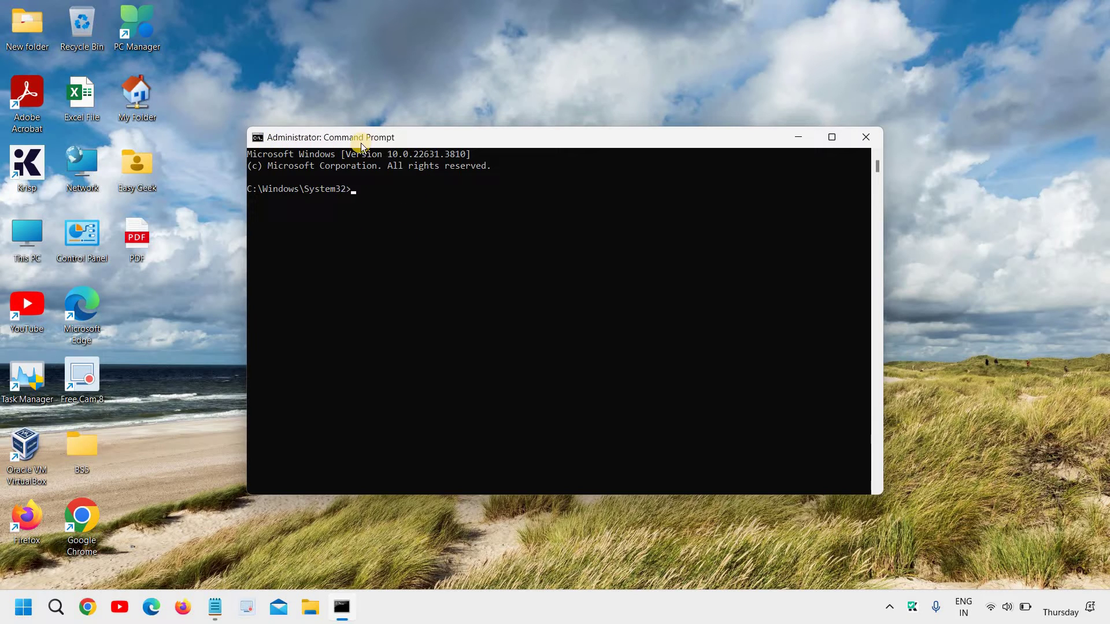
Search Windows for cmd and run Command Prompt as administrator
click(56, 607)
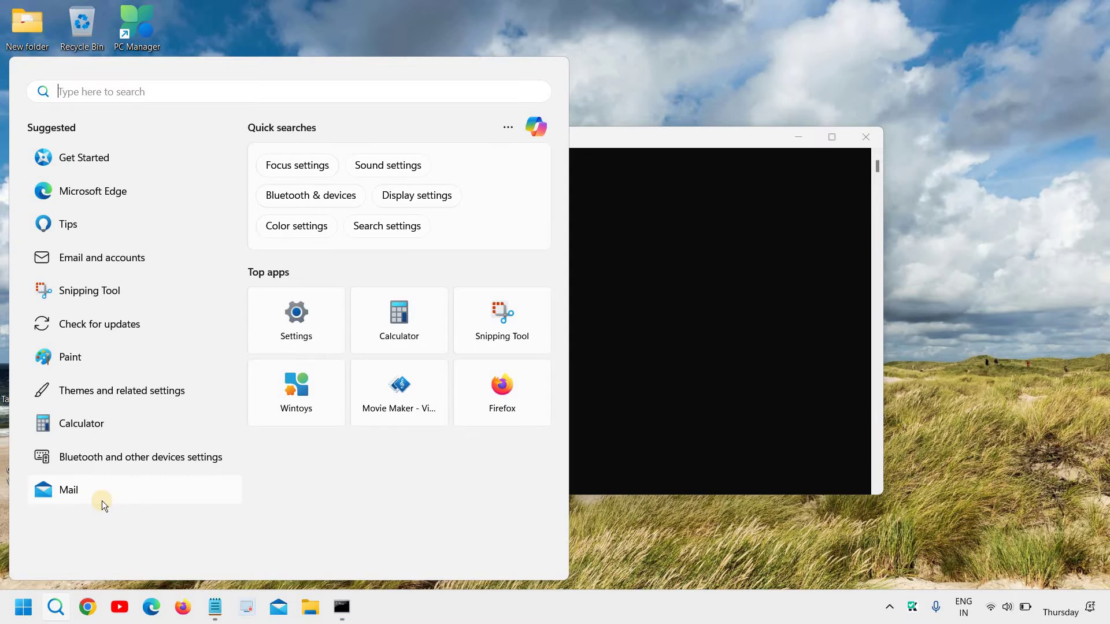
text(cmd)
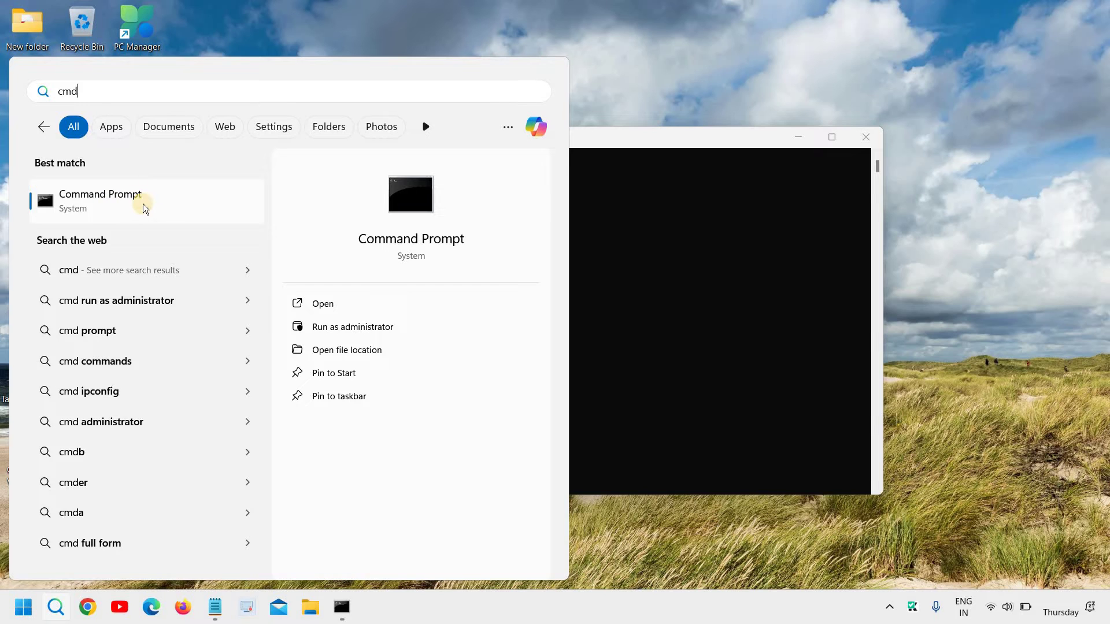
click(347, 329)
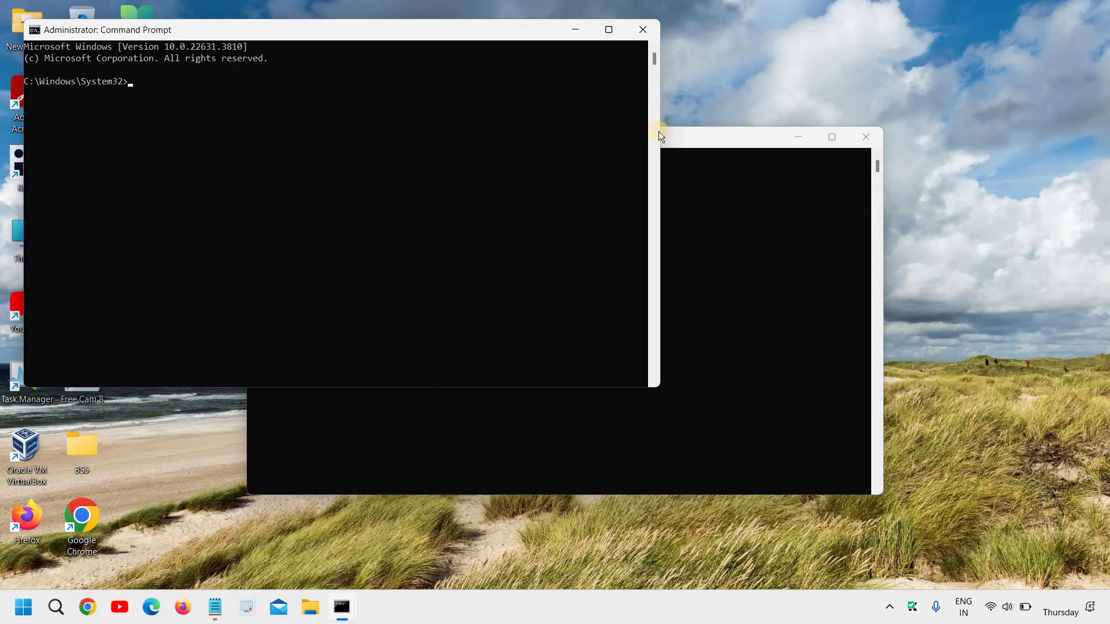
Close the older console window and move the administrator console to the screen centre
click(866, 136)
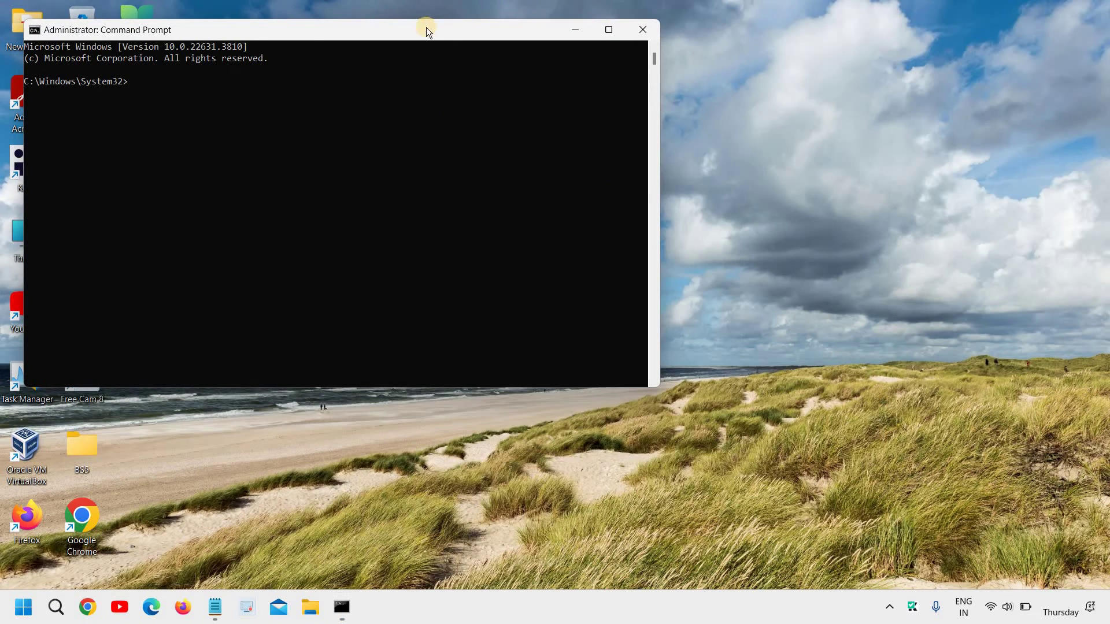
mouse_move(426, 28)
mouse_down()
mouse_move(584, 212)
mouse_move(582, 200)
mouse_up()
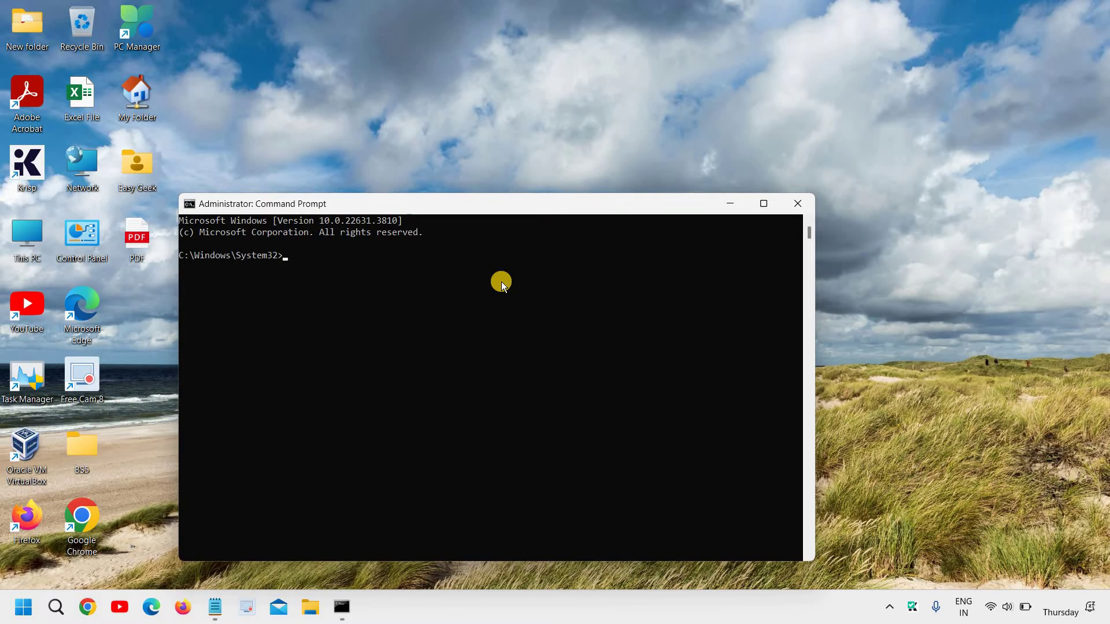
text(ipconf)
text(ig)
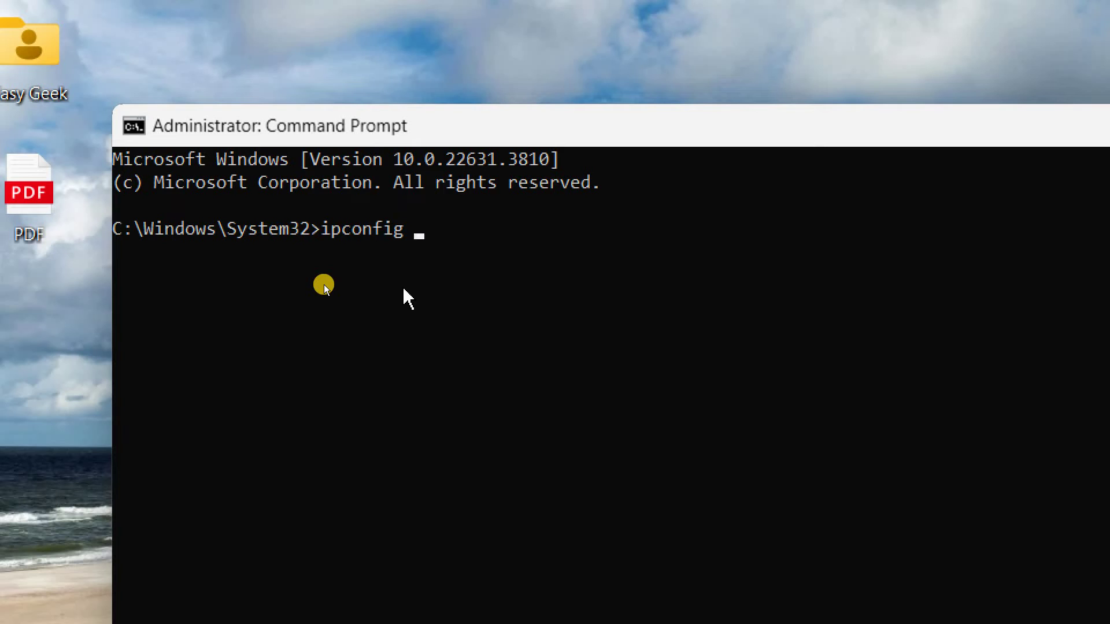
text(/flu)
text(sh)
text(dns)
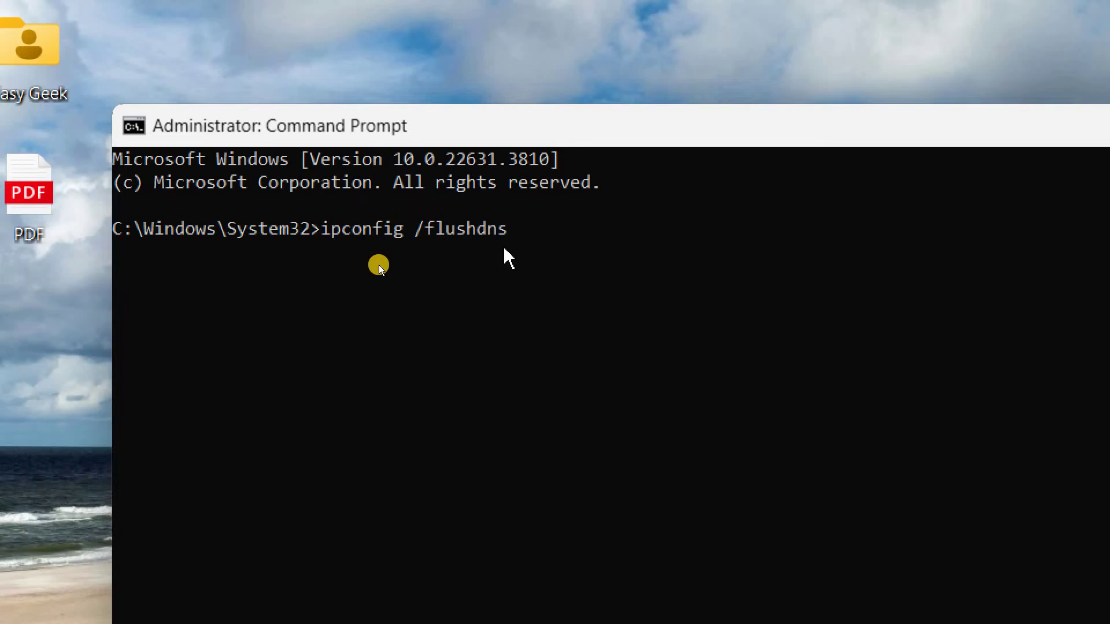
Run ipconfig /flushdns to clear the DNS resolver cache
key(Return)
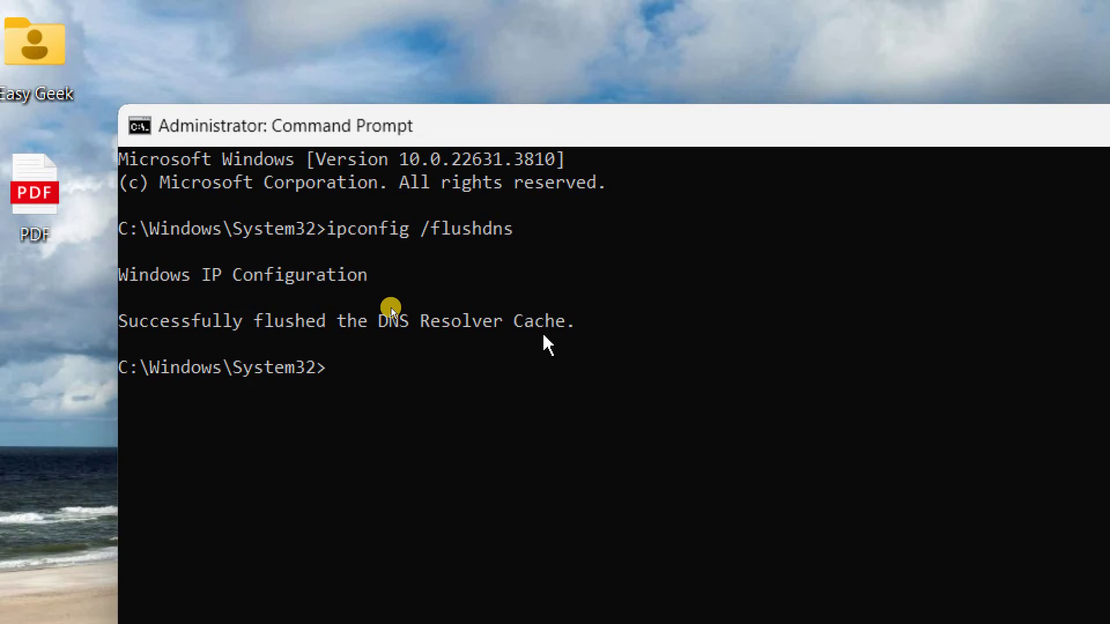
text(net)
text(sh)
text( win)
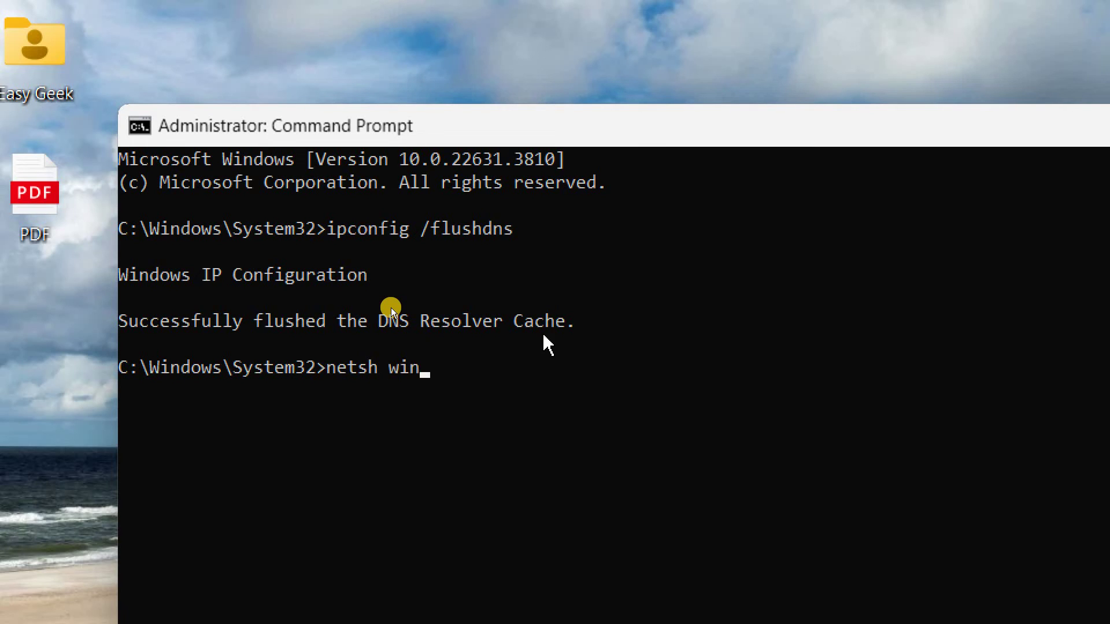
text(sock)
text( reset)
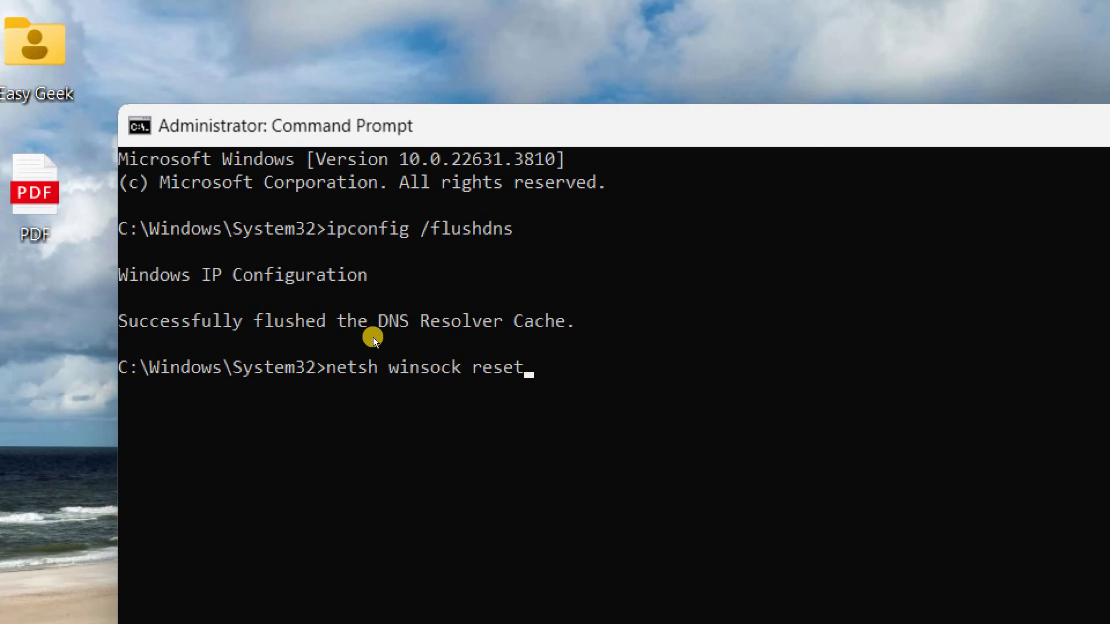
Run netsh winsock reset to reset the Winsock catalog
key(Return)
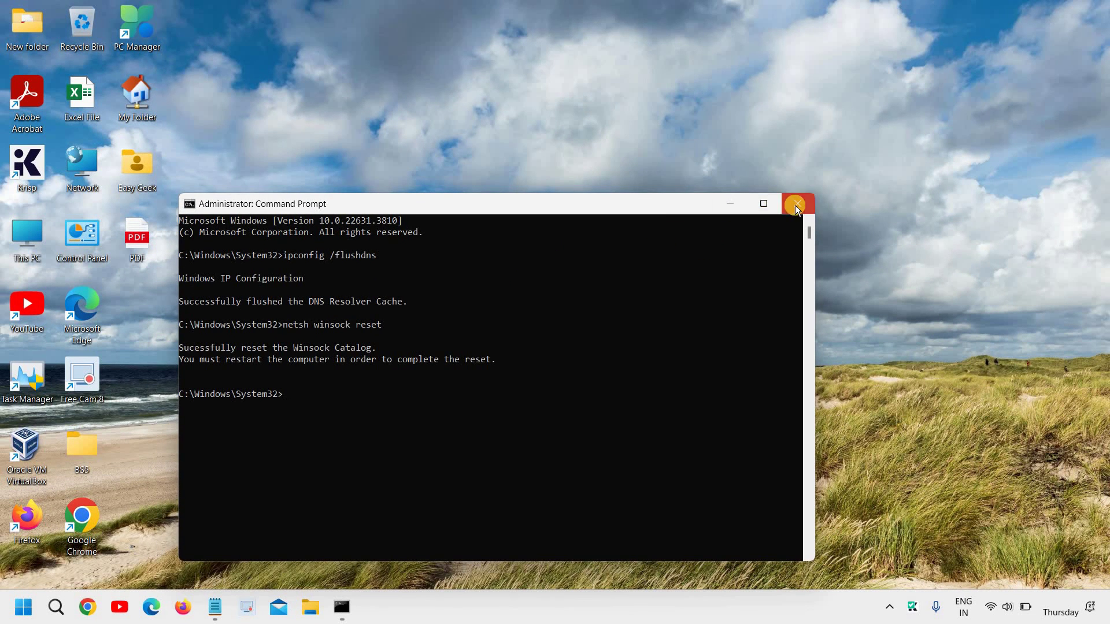
Close the Command Prompt window after the Winsock reset
click(796, 206)
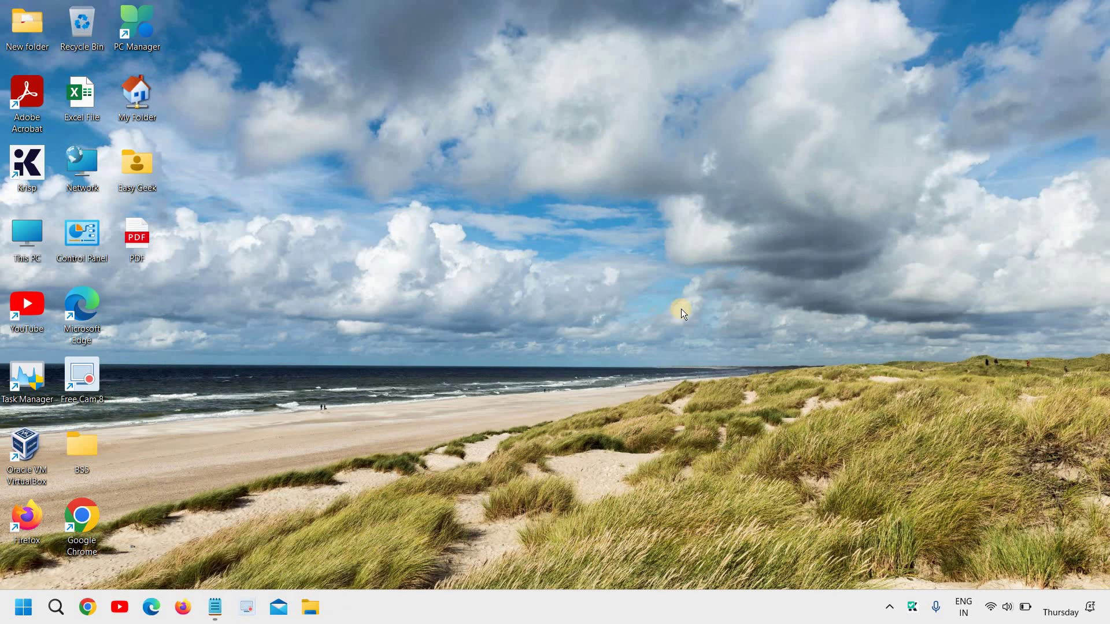